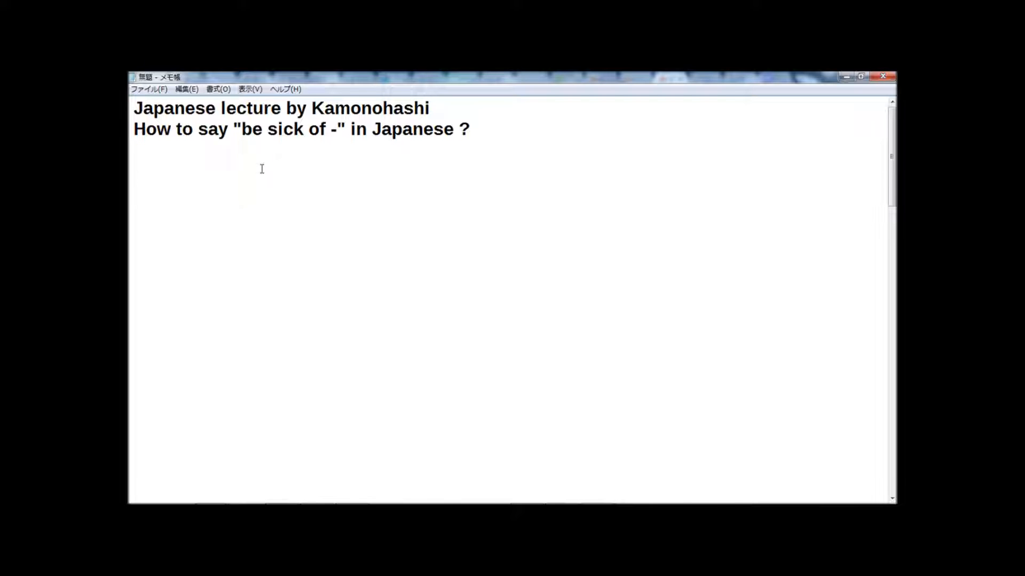
Paste "I'm a sick of your complaining" under the question line and add two empty lines below it
text(I'm a sick of your complaining)
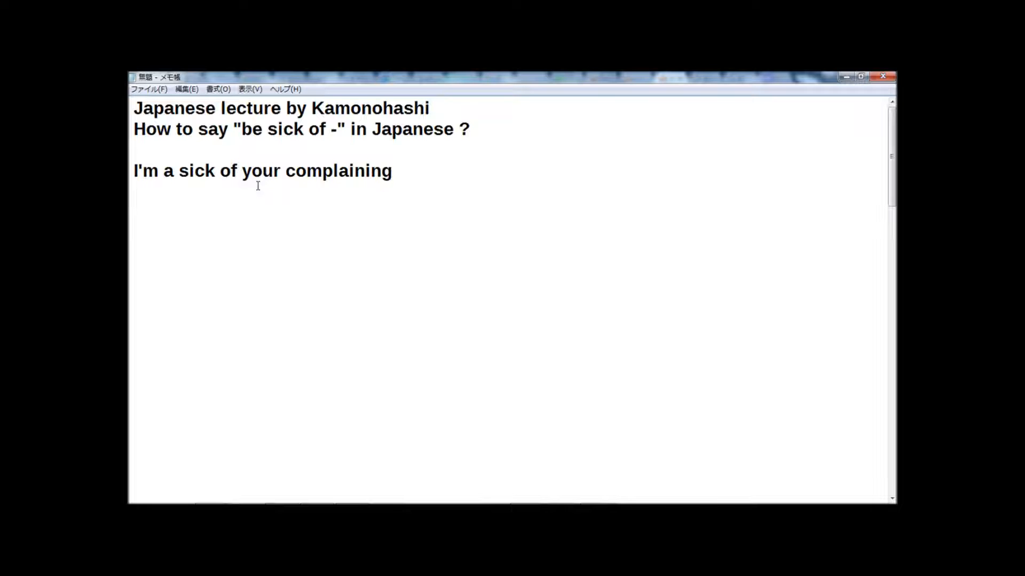
key(Return)
key(Return)
key(Return)
drag(241, 129, 329, 138)
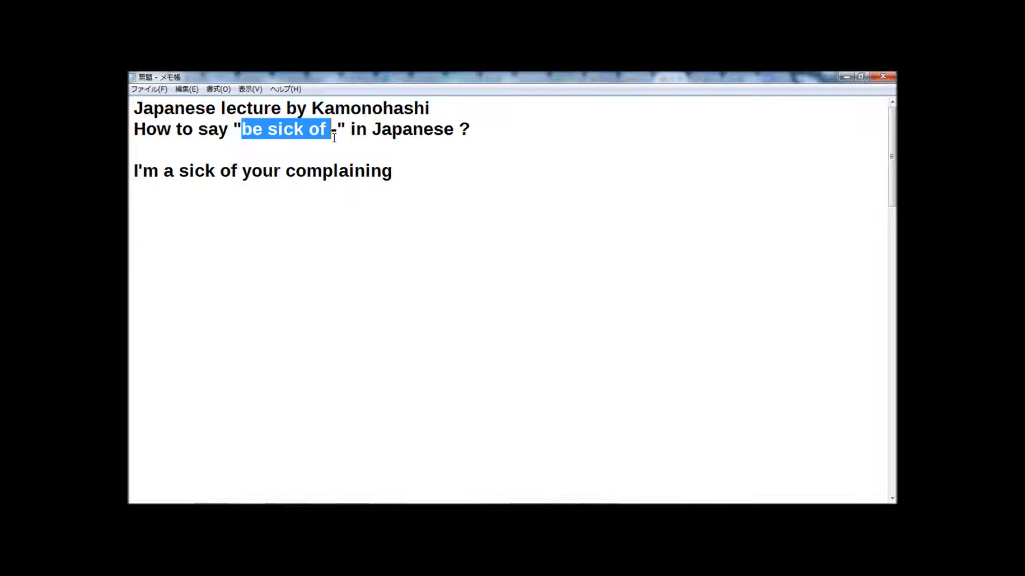
drag(891, 129, 892, 165)
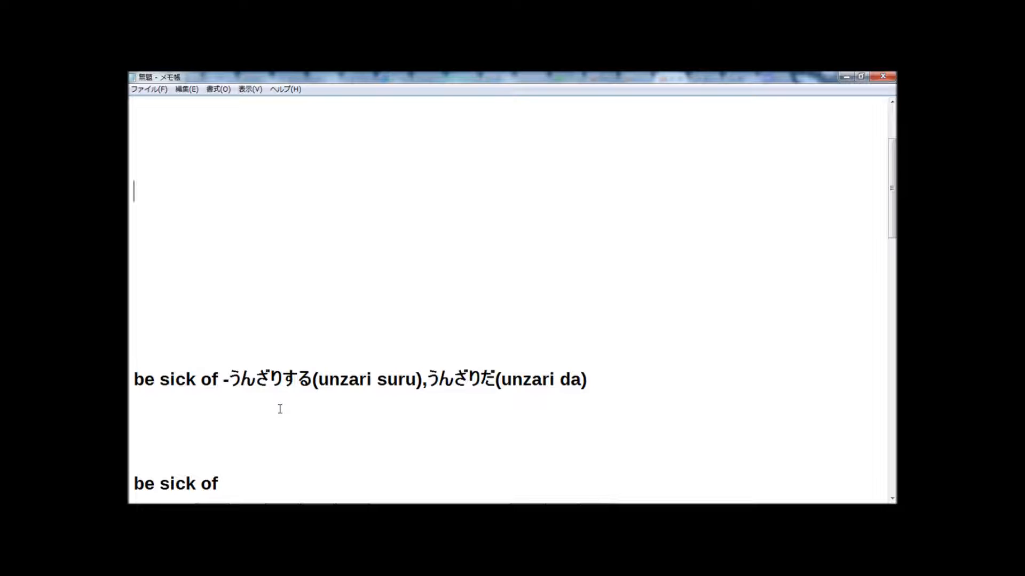
drag(282, 378, 228, 379)
click(253, 395)
drag(284, 379, 241, 378)
scroll(513, 321, up, 5)
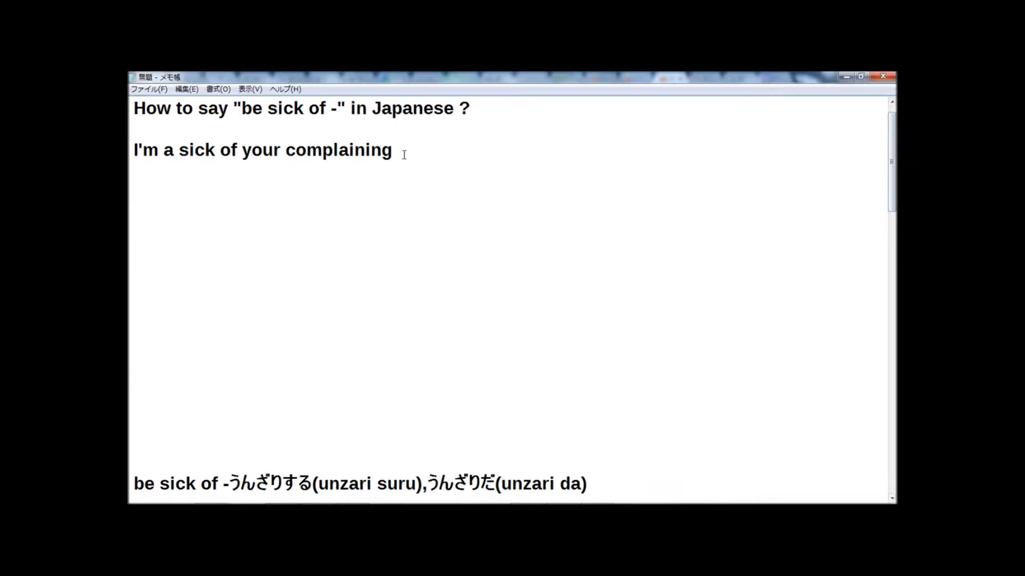
Copy the sentence "I'm a sick of your complaining" and paste it over the "be sick of" heading
drag(405, 154, 141, 151)
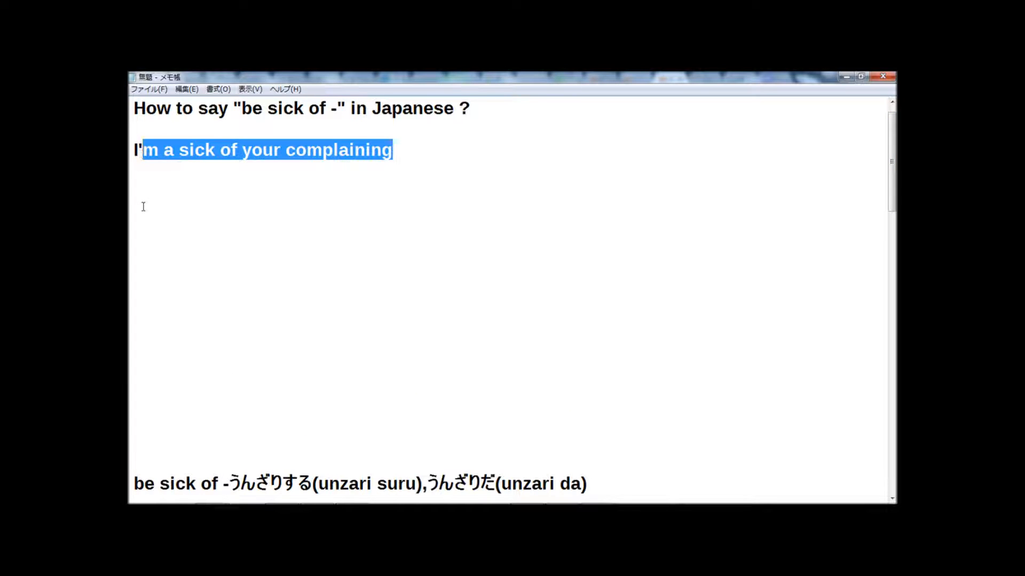
click(427, 140)
drag(409, 154, 129, 154)
drag(893, 156, 891, 209)
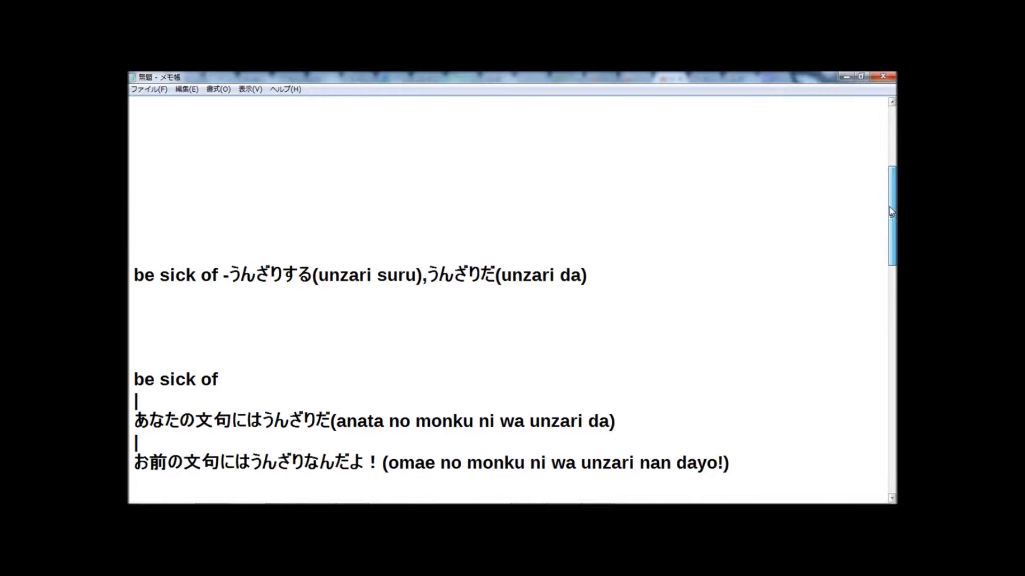
drag(222, 337, 133, 337)
text(I'm a sick of your complaining)
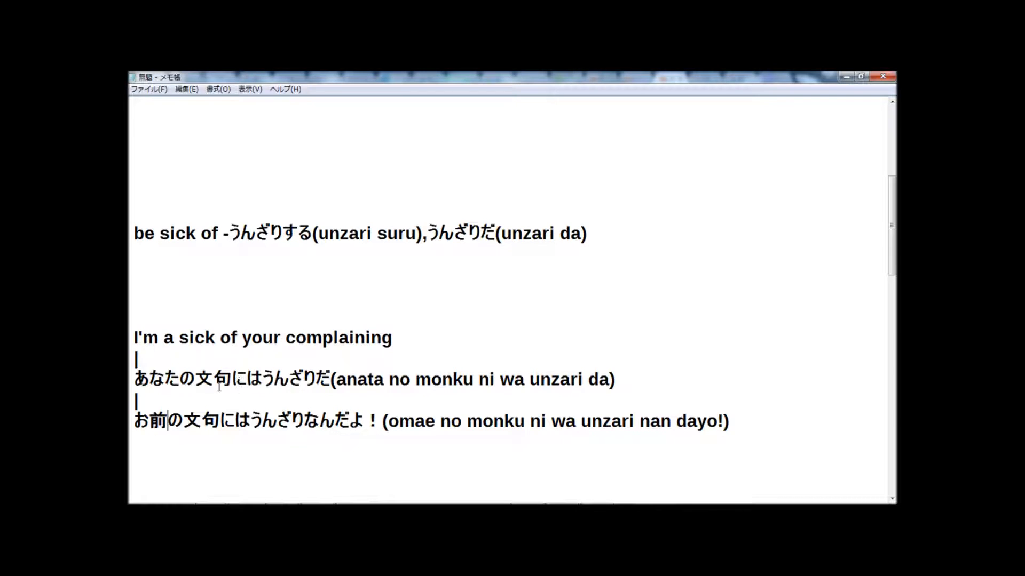
Highlight 文句にはうんざりだ in the あなたの sentence and part of the お前の文句 sentence while explaining them
drag(195, 380, 232, 379)
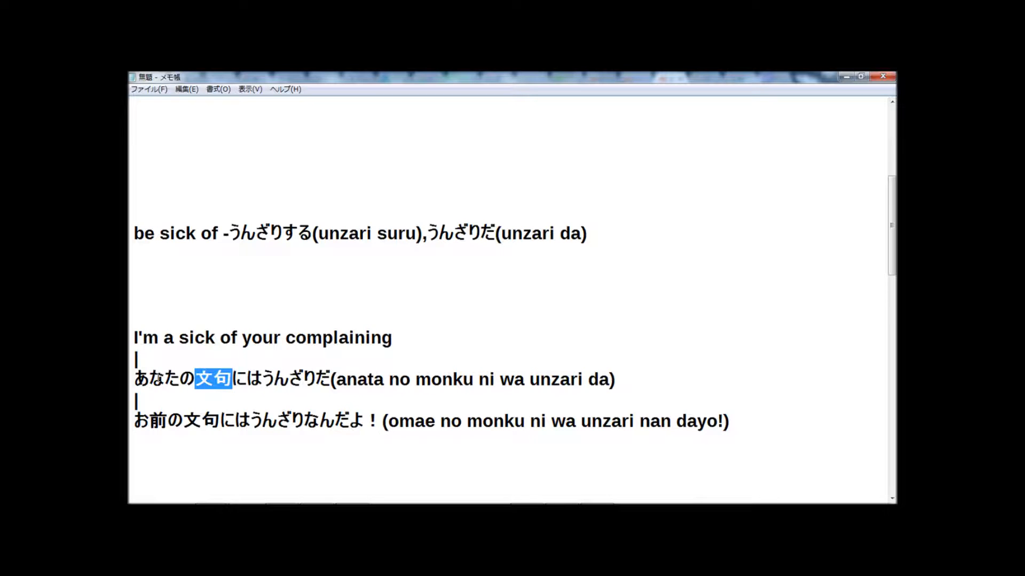
click(166, 380)
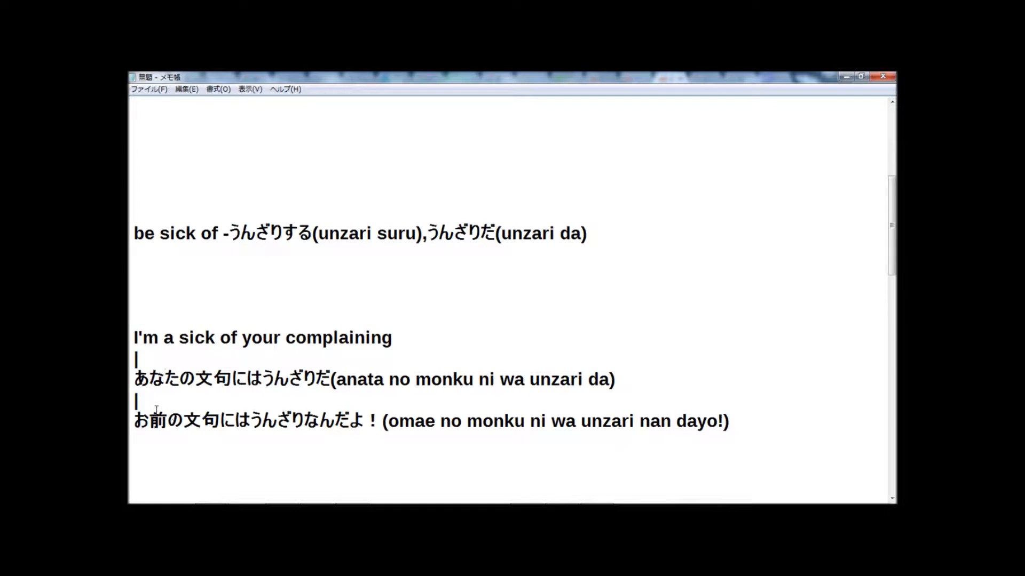
drag(331, 379, 195, 378)
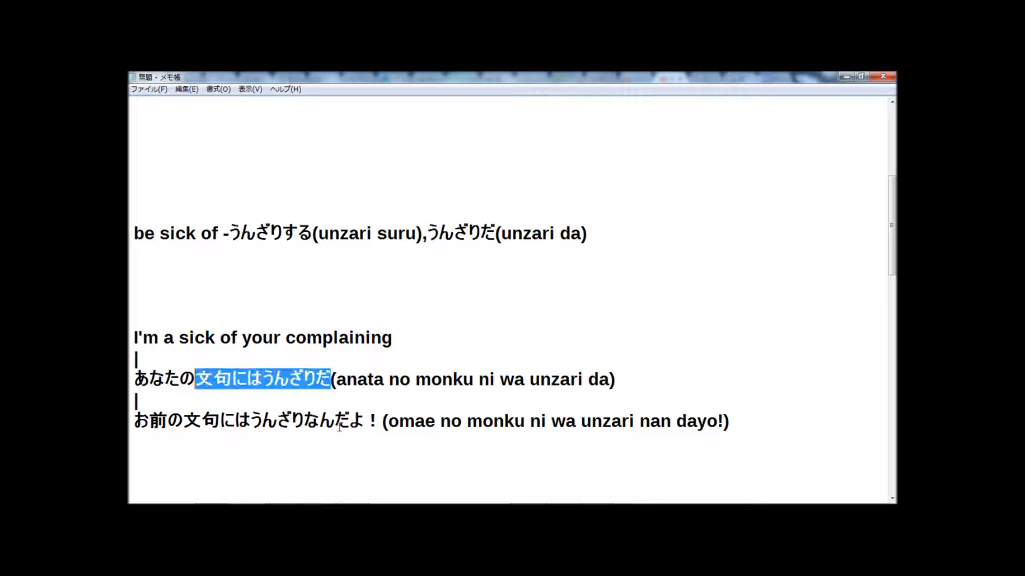
drag(386, 421, 147, 423)
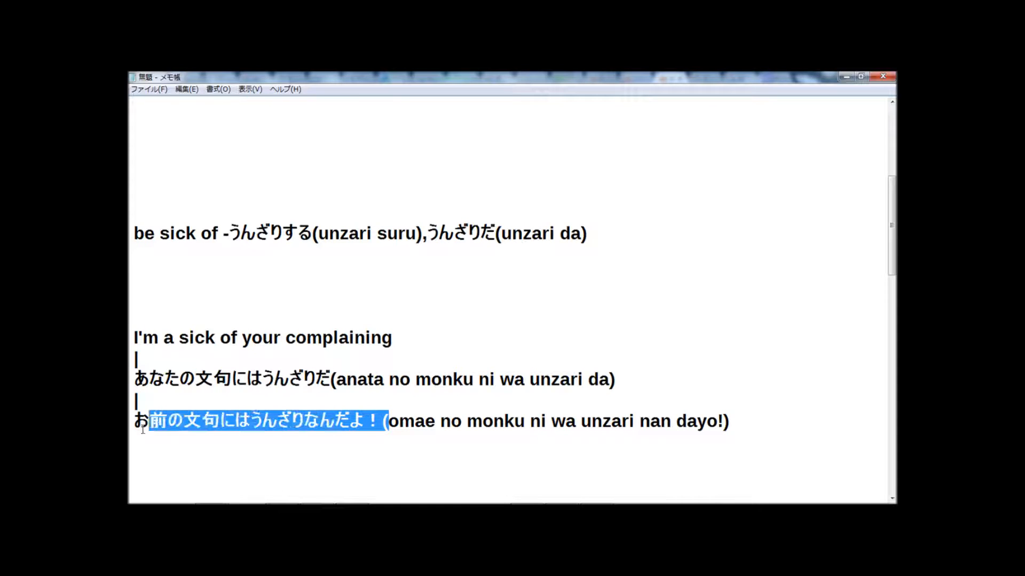
click(165, 421)
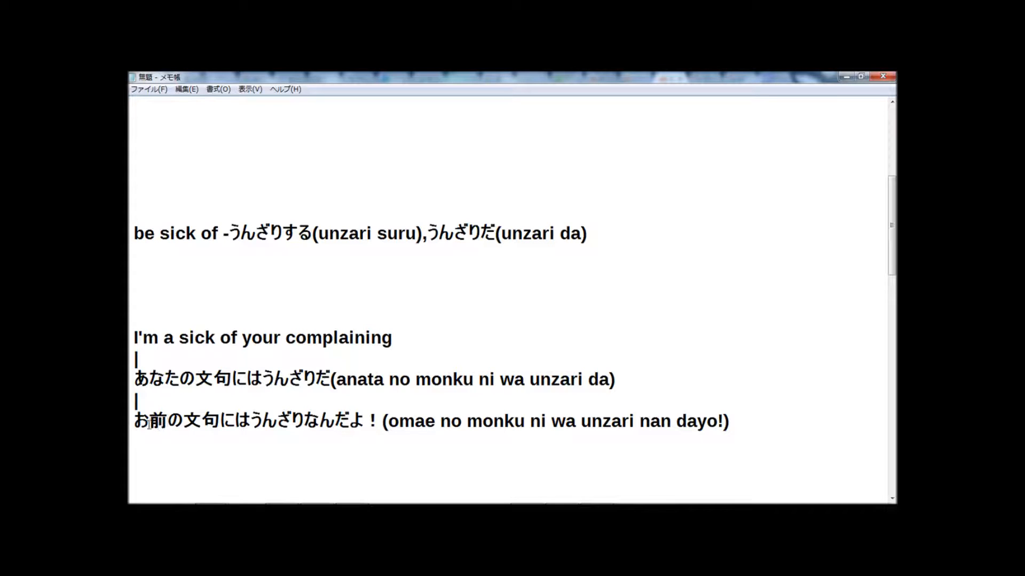
click(207, 362)
right_click(218, 201)
click(195, 304)
drag(891, 205, 893, 308)
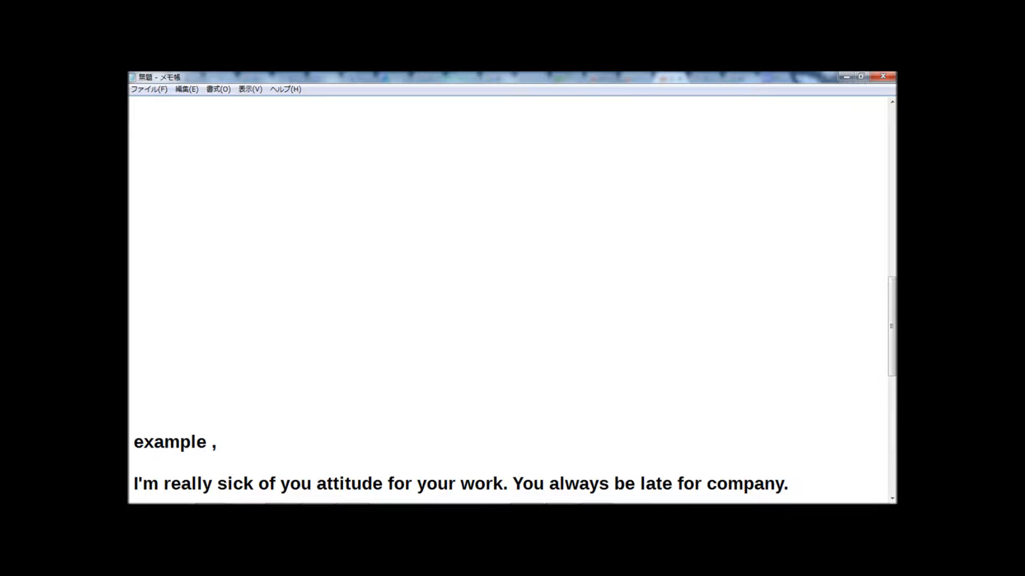
drag(891, 325, 892, 341)
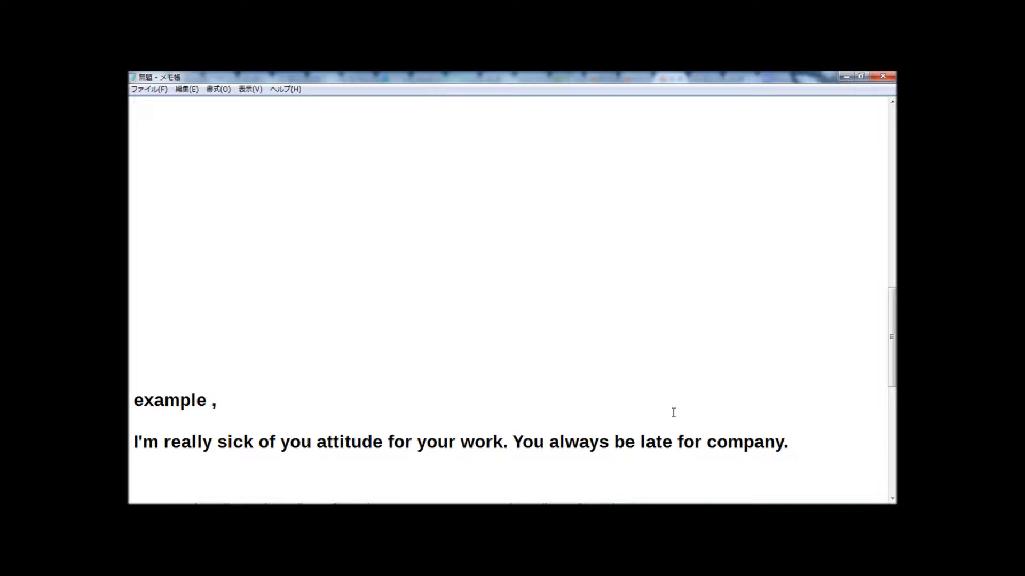
Enter 君の仕事に対する態度にはうんざりだ。 with IME conversions on a new line
key(Return)
text(きみの)
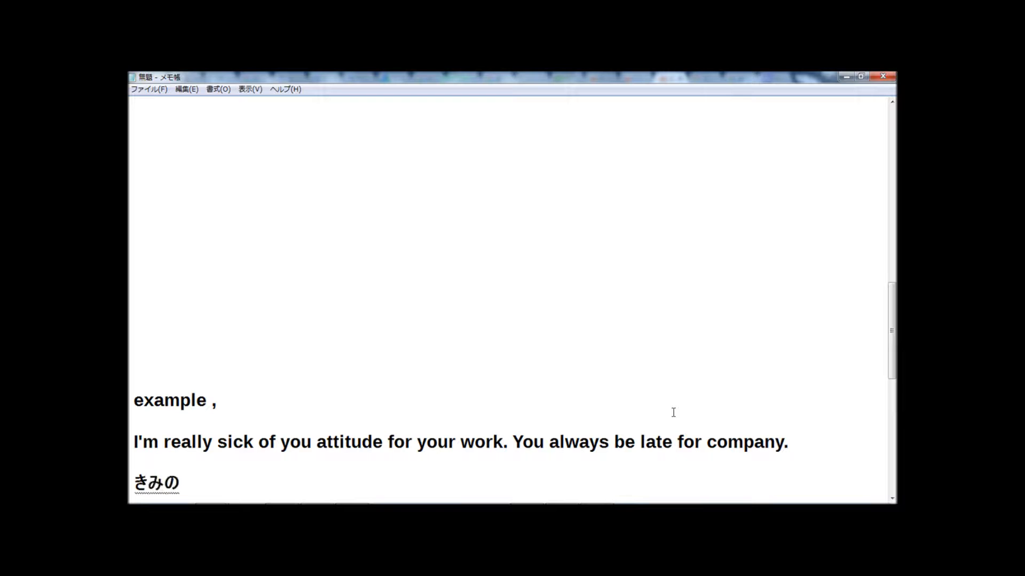
key(space)
text(しごと)
key(space)
key(Return)
text(にたい)
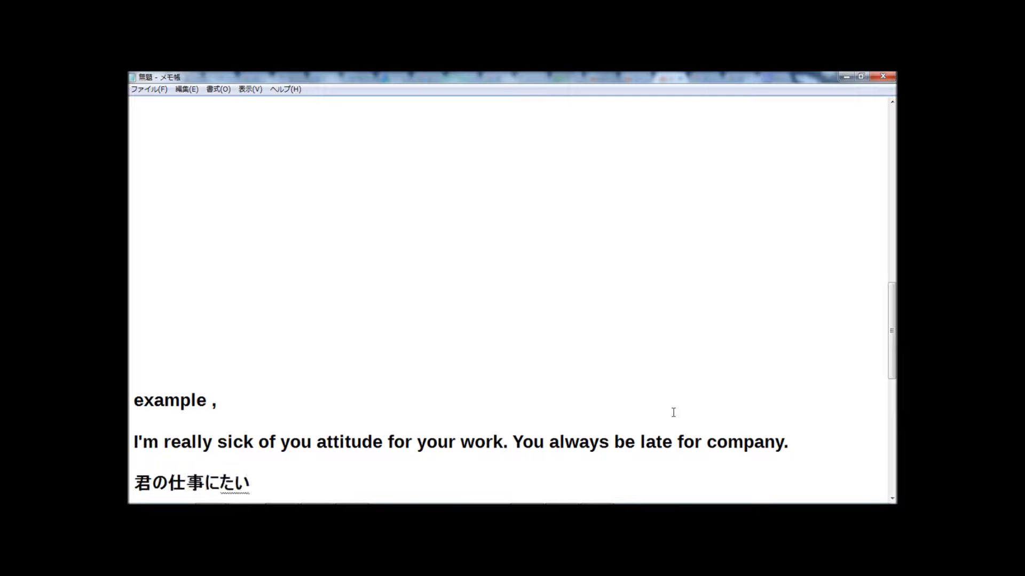
key(space)
key(Return)
text(たいど)
key(space)
key(Return)
text(には)
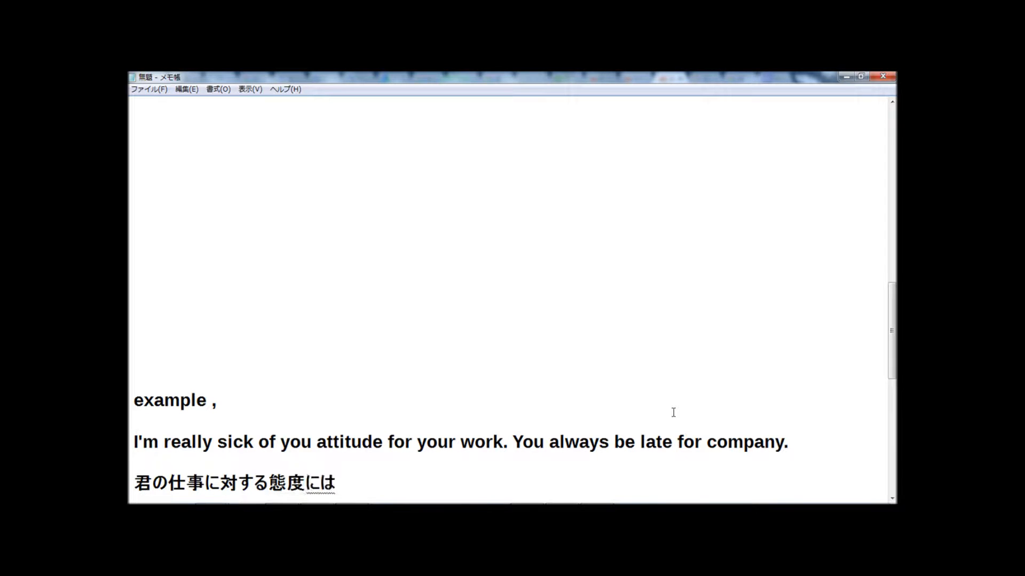
key(Return)
text(うんざriだ。)
key(Return)
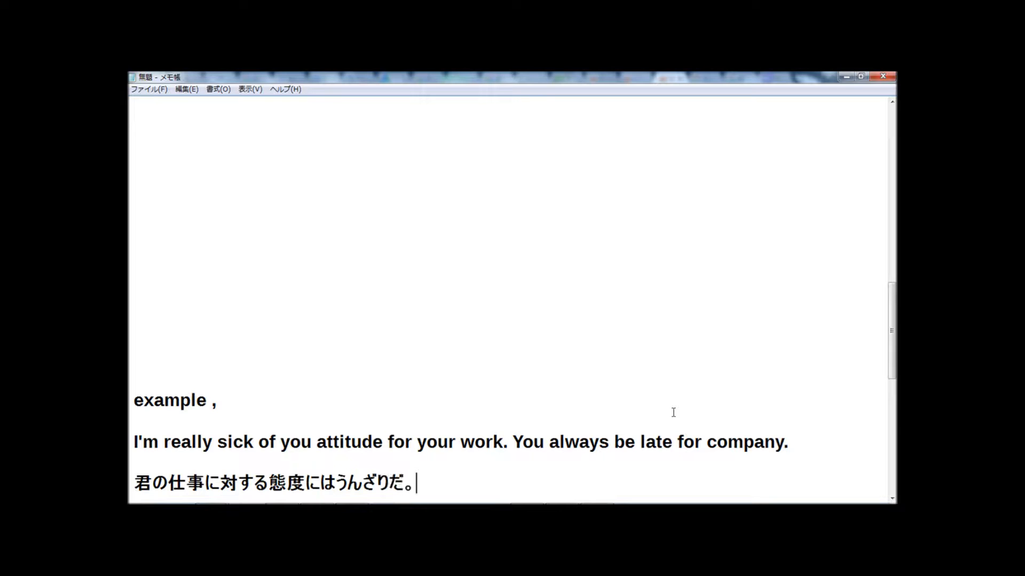
text(きみは)
Finish the sentence with 君はいつも遅刻するね。 and start a new line beneath it
key(space)
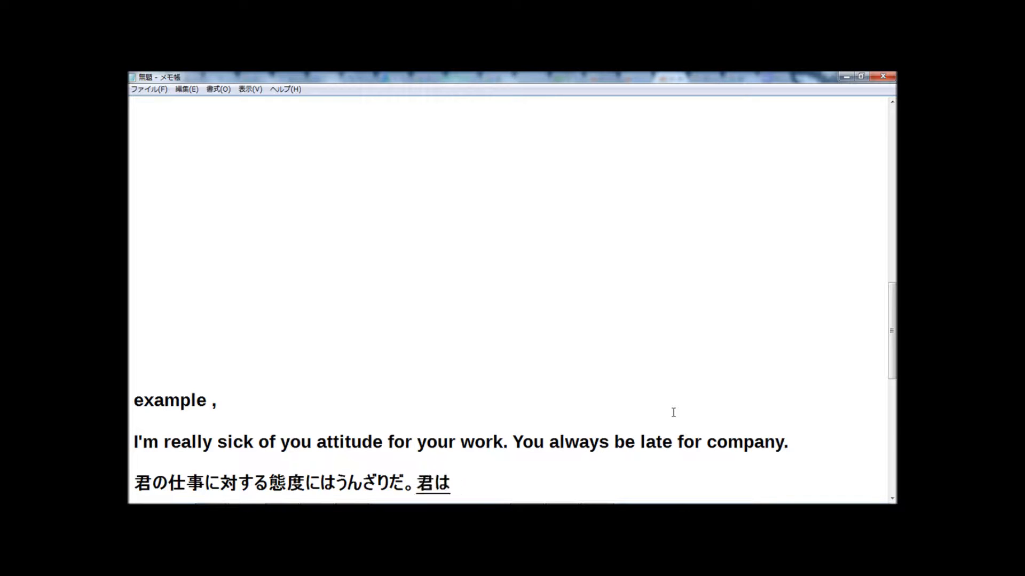
key(Return)
text(いつも)
key(Return)
text(ちこく)
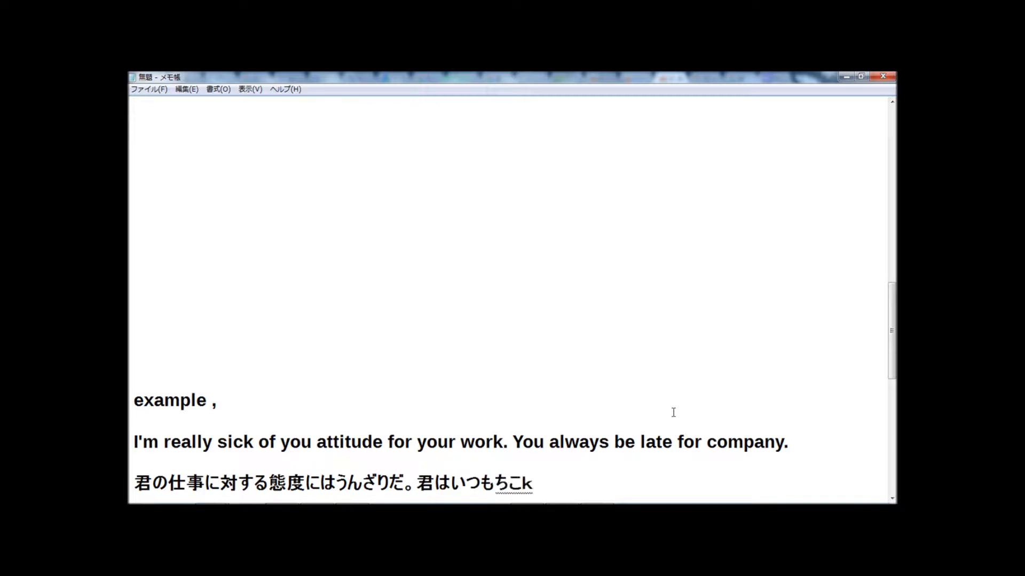
key(space)
key(Return)
text(sur)
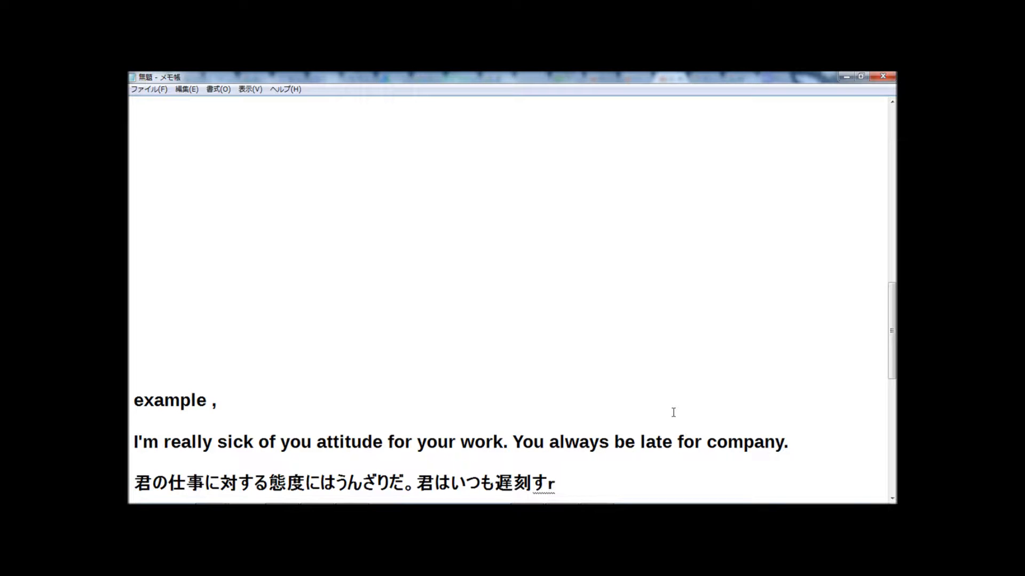
text(uね。)
key(Return)
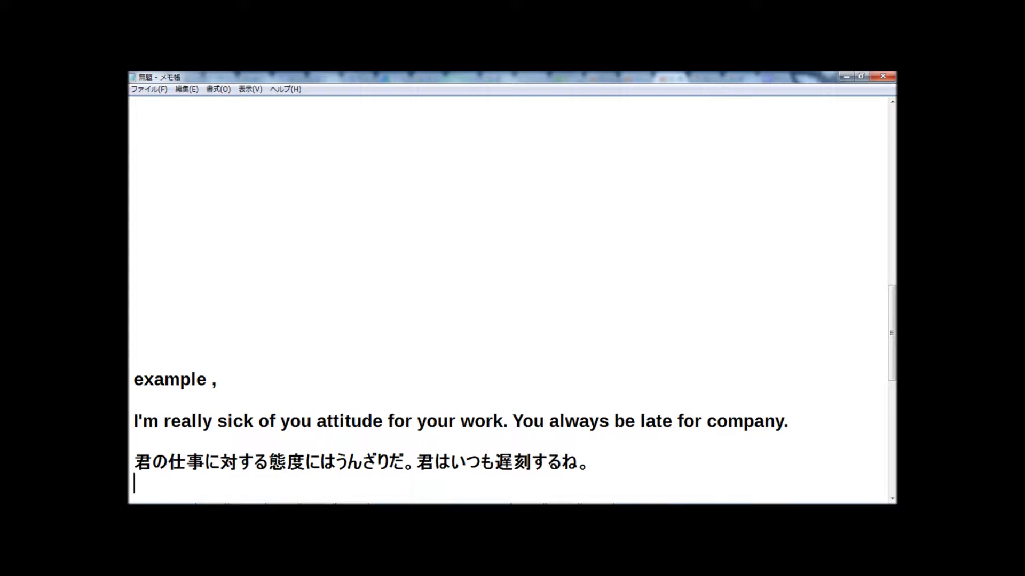
key(Return)
text(())
Write the romaji in parentheses ending with "kimi wa itsumo chikoku suru ne)", fixing typos along the way
key(Left)
text(kimi )
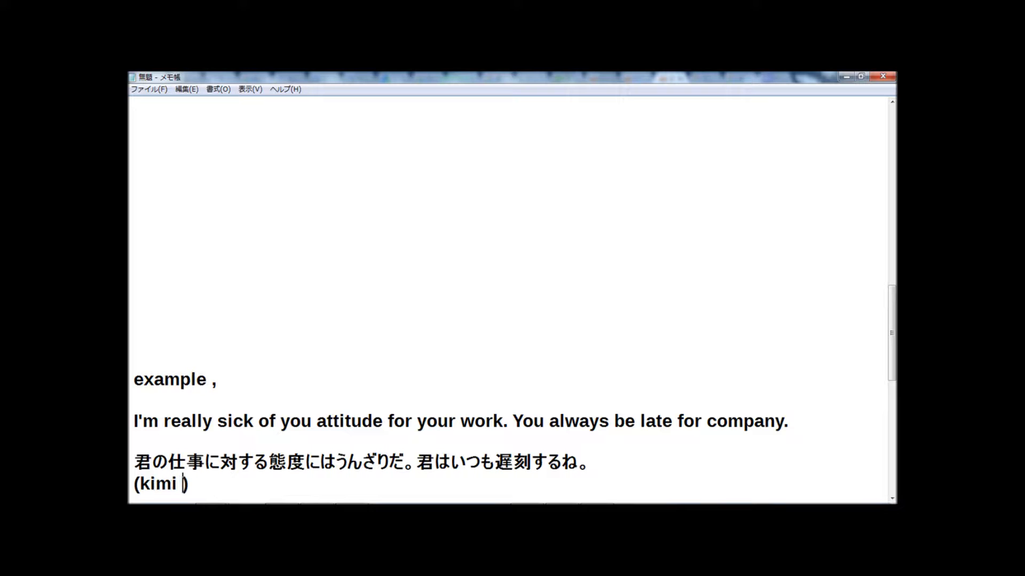
text(no shigoto hi)
key(BackSpace)
key(BackSpace)
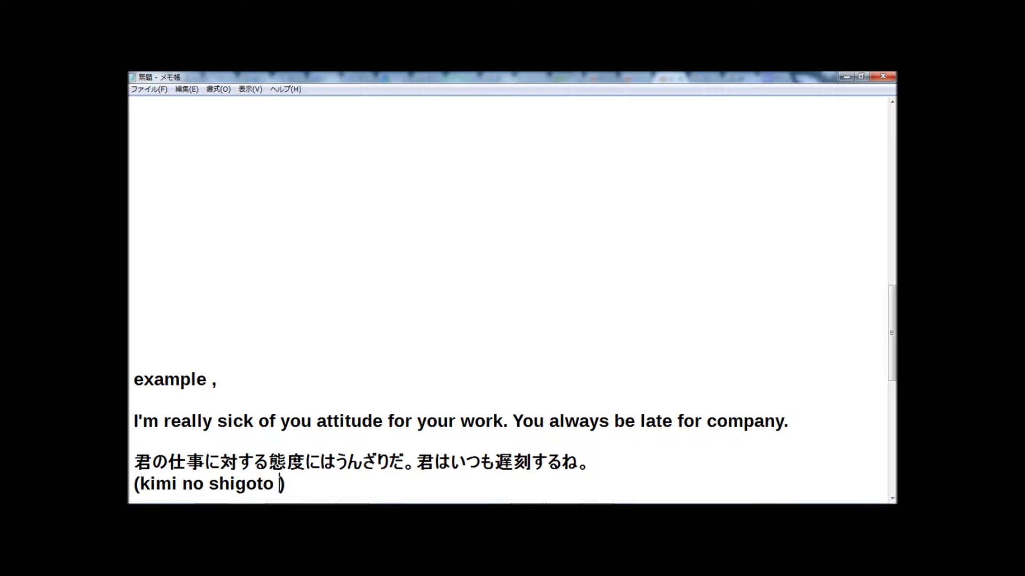
text(ni taisuru )
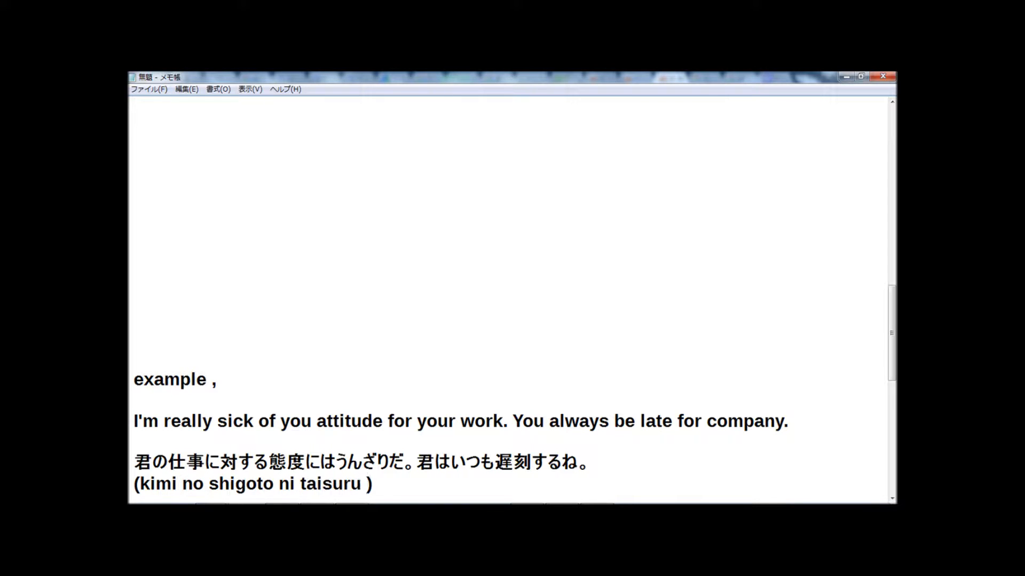
text(taido ni wa )
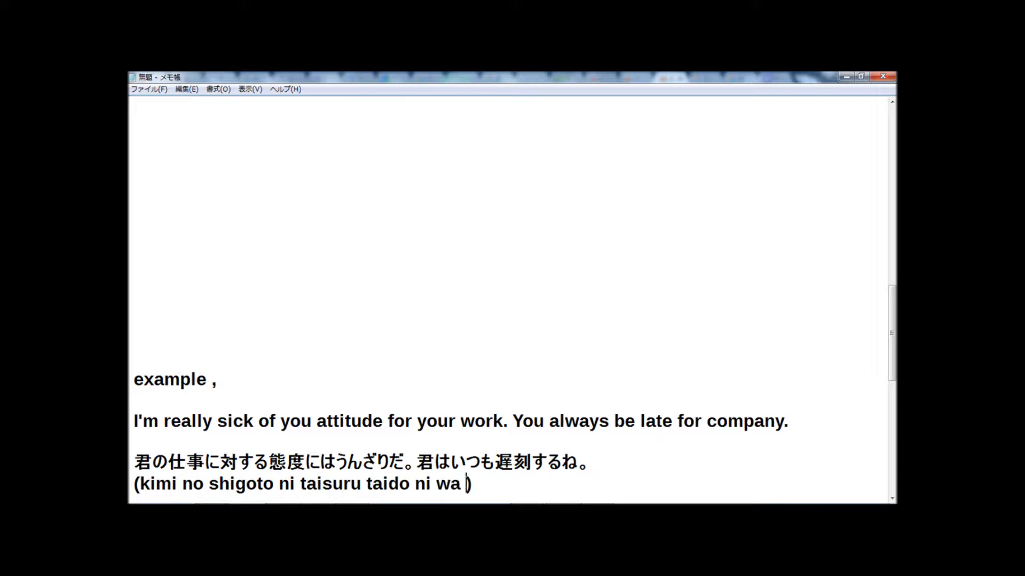
text(unzari da . ki)
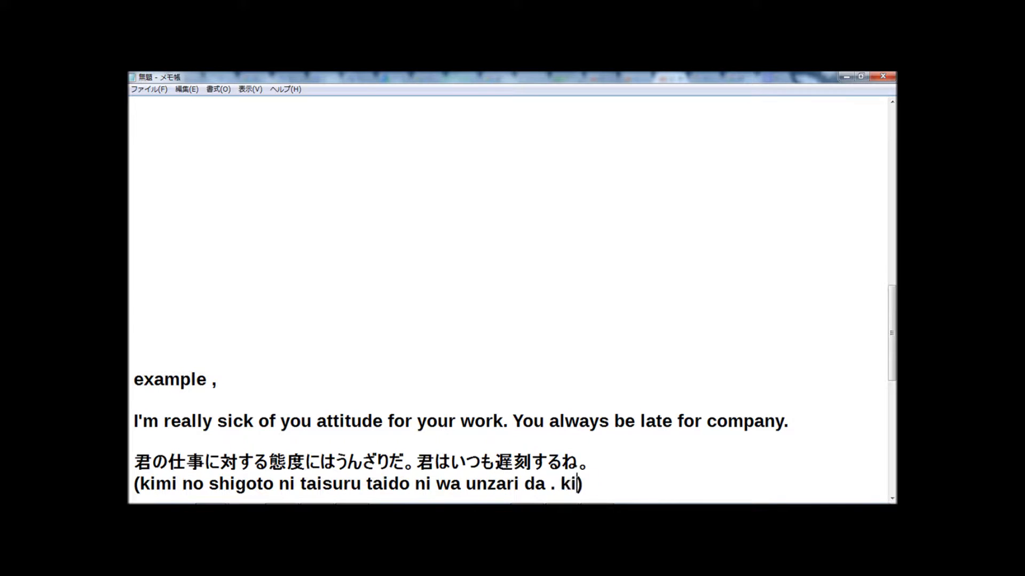
text(mi wa itsuo)
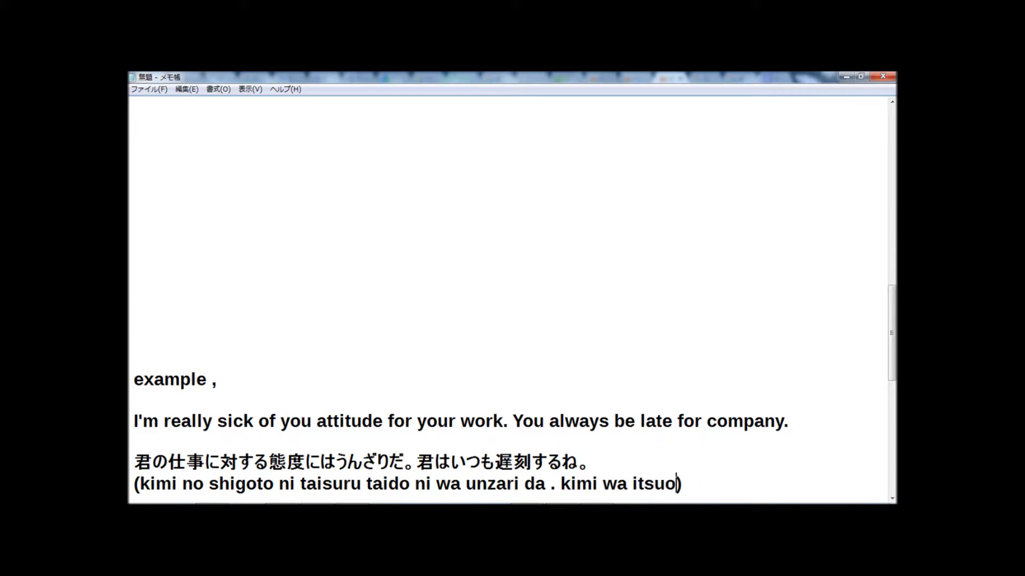
key(BackSpace)
text(mo chiko)
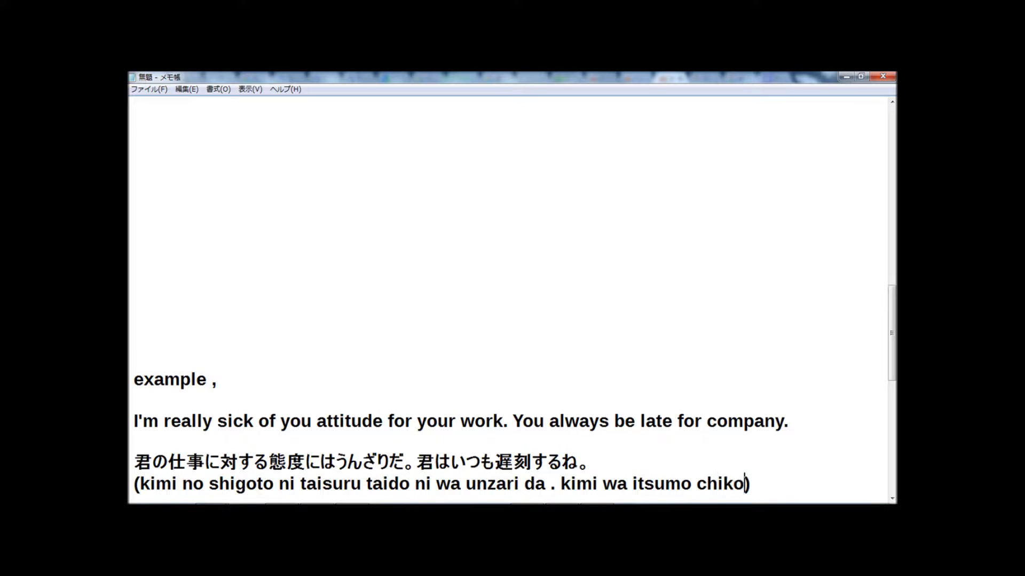
text(ku suru n)
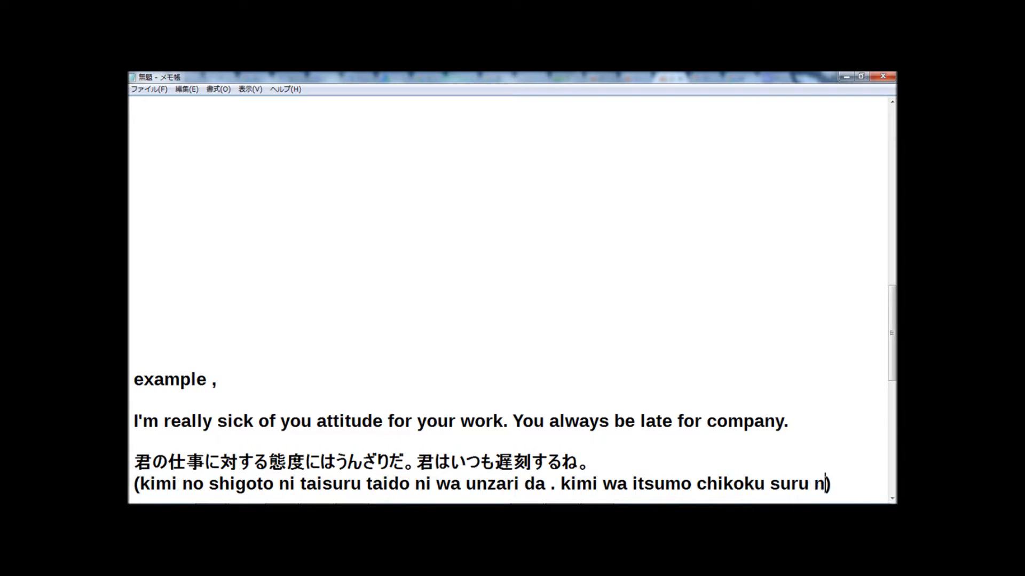
text(e)
click(170, 465)
text(/)
Insert slashes at the phrase boundaries: 君の/仕事に対する/態度には/うんざりだ。/君は/いつも/遅刻するね。
key(Right)
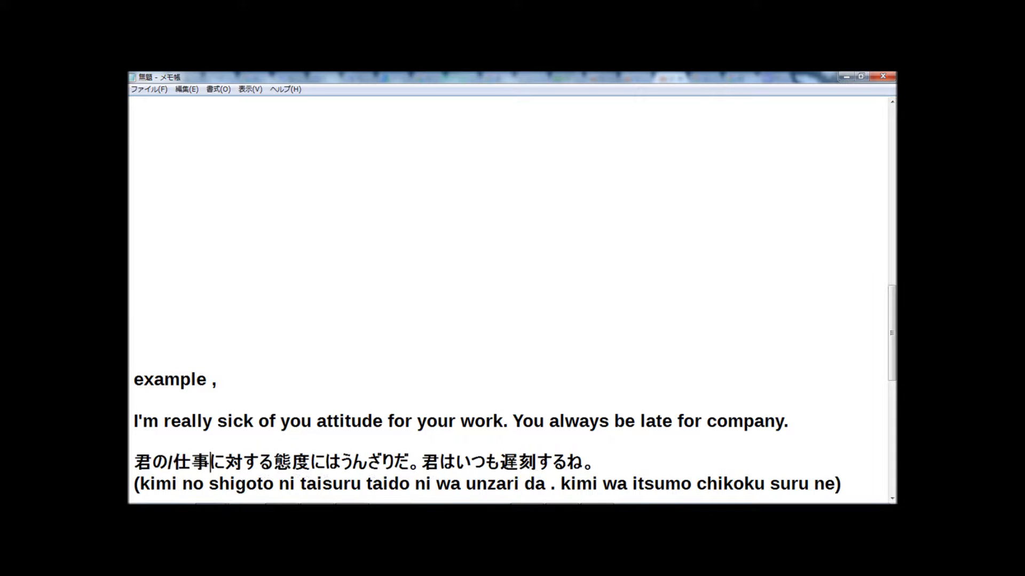
key(Right)
key(Right)
key(Right)
key(Right)
text(/)
key(Right)
key(Right)
key(Right)
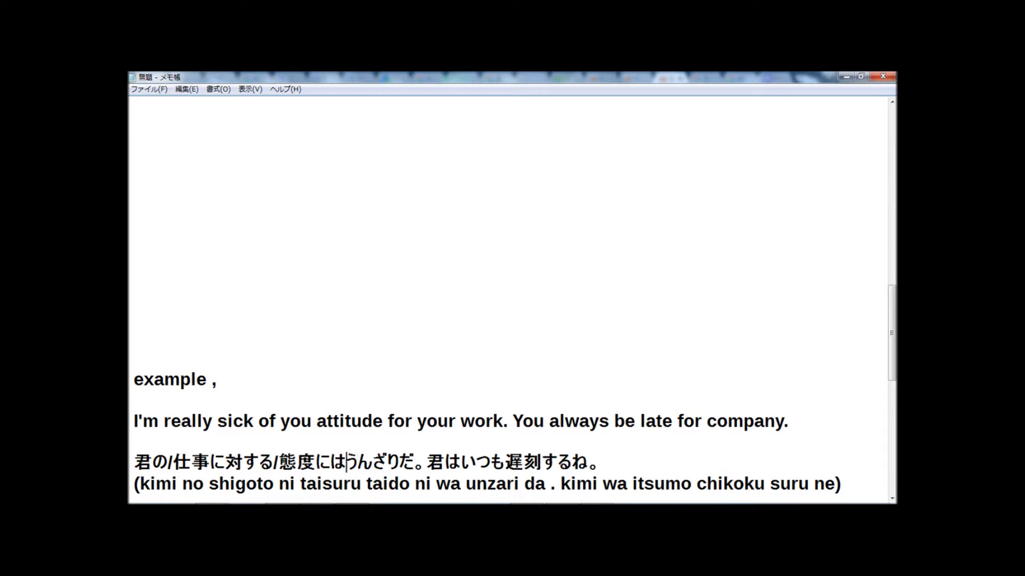
text(/)
key(Right)
key(Right)
key(Right)
key(Right)
key(Right)
key(Right)
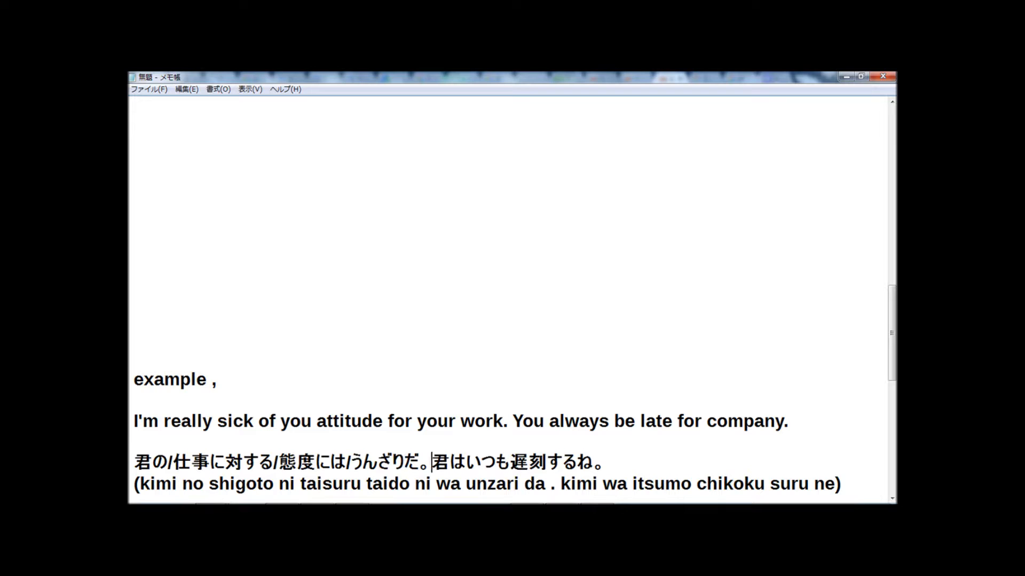
text(/)
key(Right)
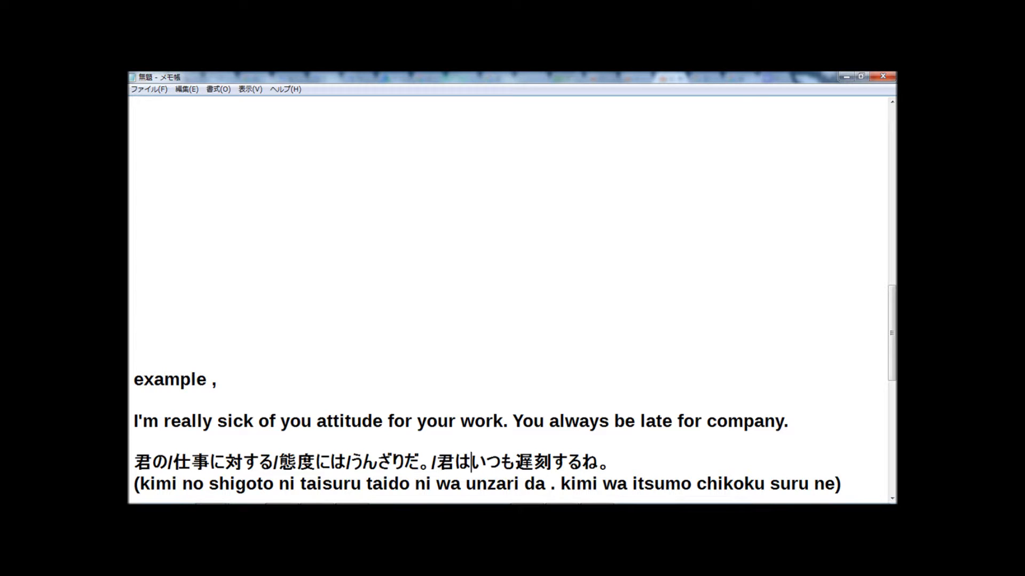
text(/)
key(Right)
key(Right)
key(Right)
text(/)
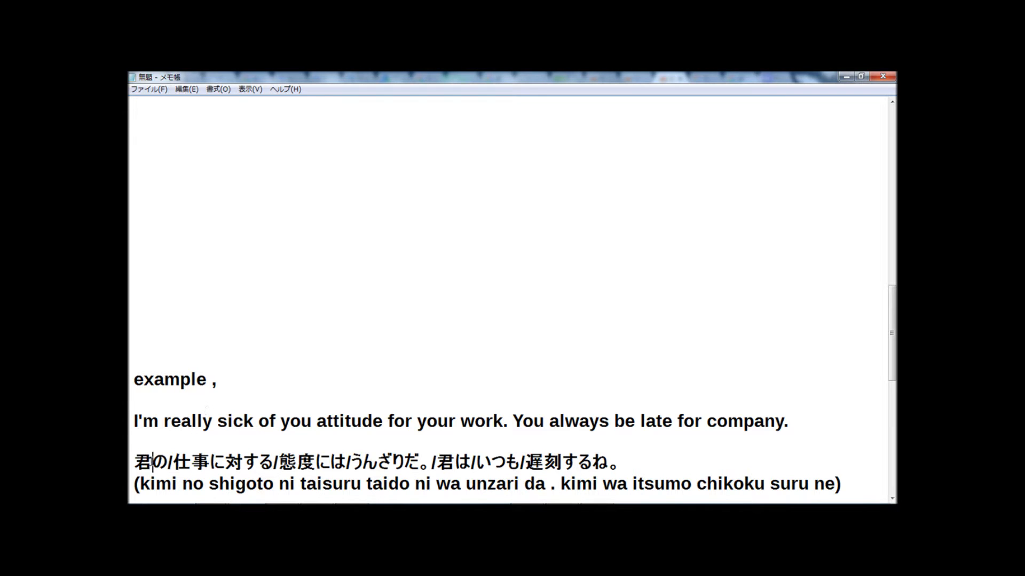
Point along the slash-marked phrases of the sentence one by one to review the chunks
click(224, 462)
click(316, 465)
click(407, 466)
click(506, 462)
click(563, 461)
drag(891, 320, 882, 150)
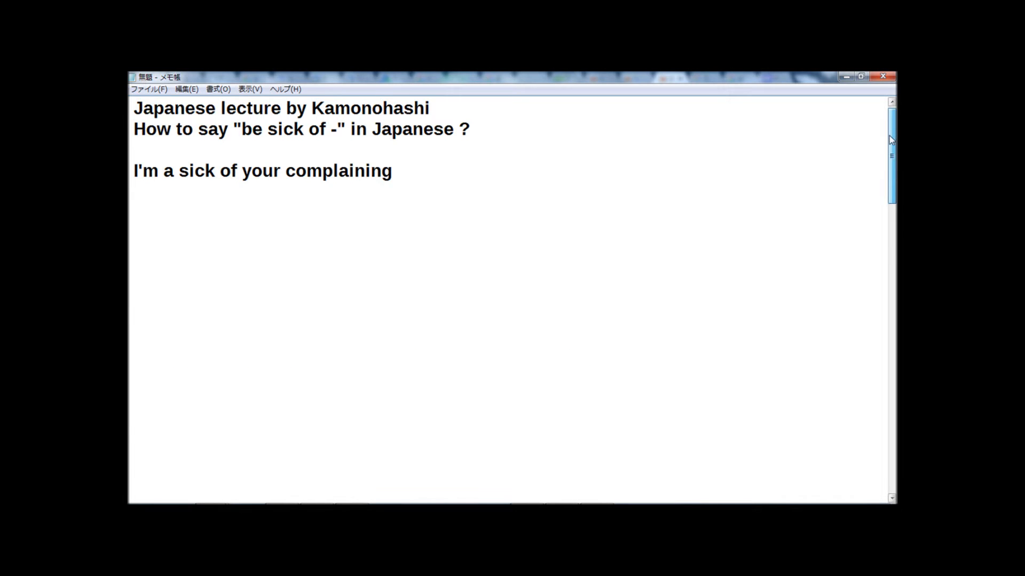
drag(891, 134, 888, 191)
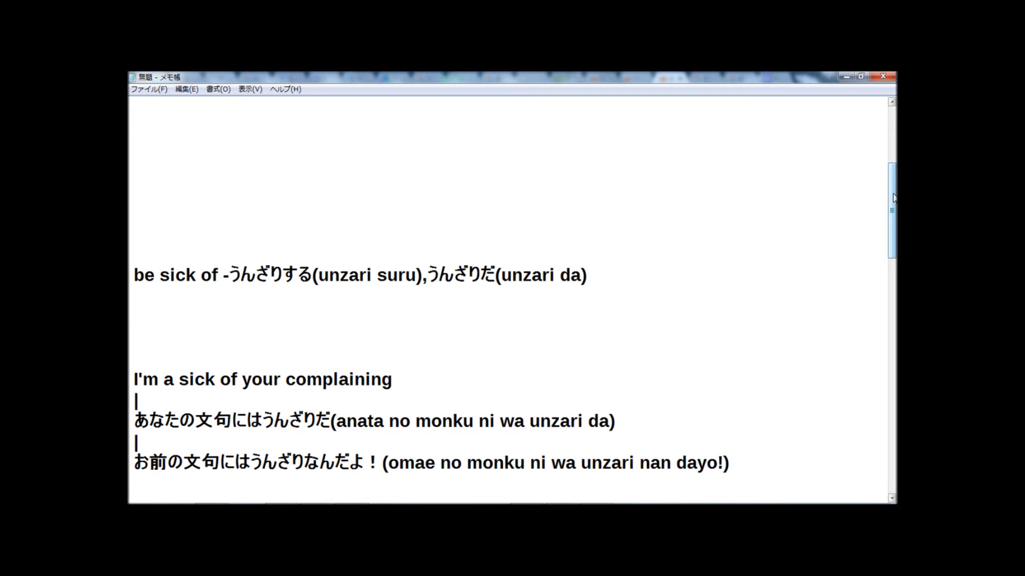
drag(892, 198, 884, 458)
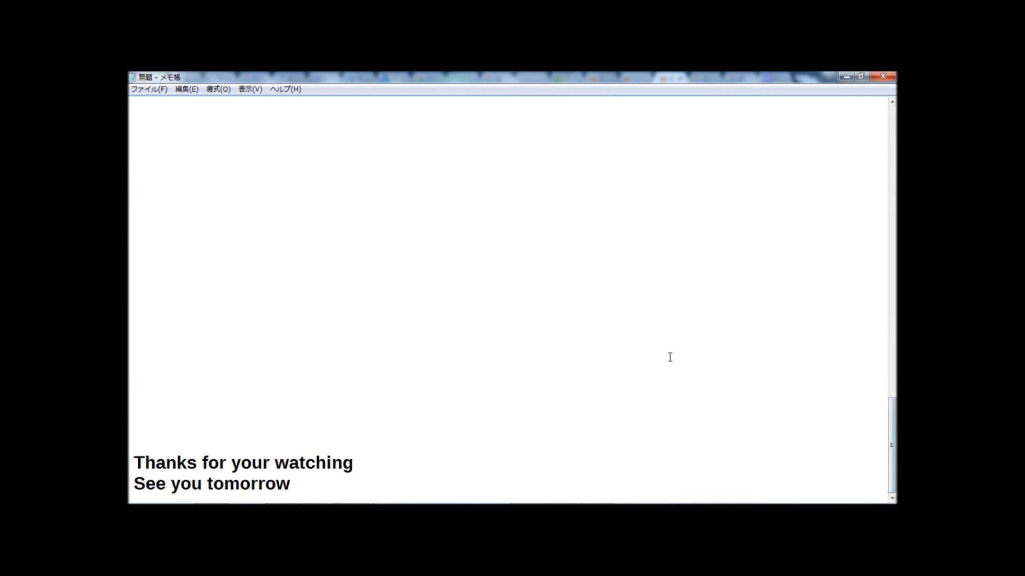